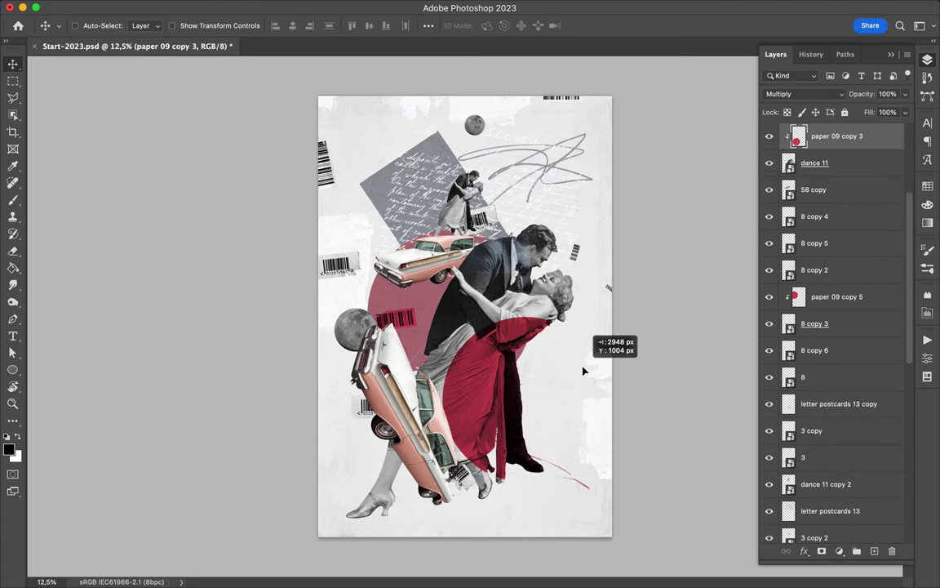
Move the red circle behind the dancing woman and blend it as Multiply.
mouse_move(383, 277)
left_mouse_down()
mouse_move(504, 394)
mouse_move(491, 412)
left_mouse_up()
key("alt+shift+m")
left_click(75, 26)
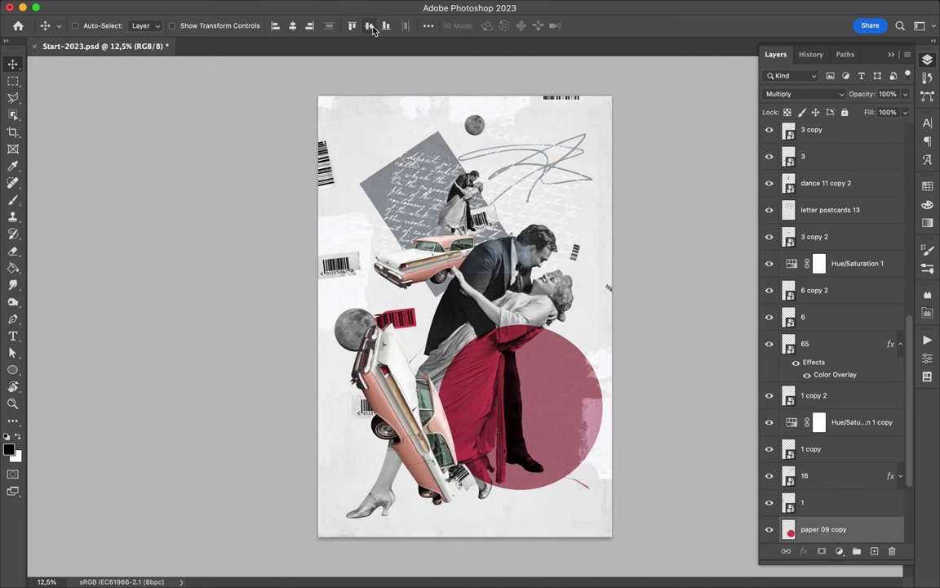
left_click_drag(490, 352, 480, 342)
scroll(831, 325, "down", 5)
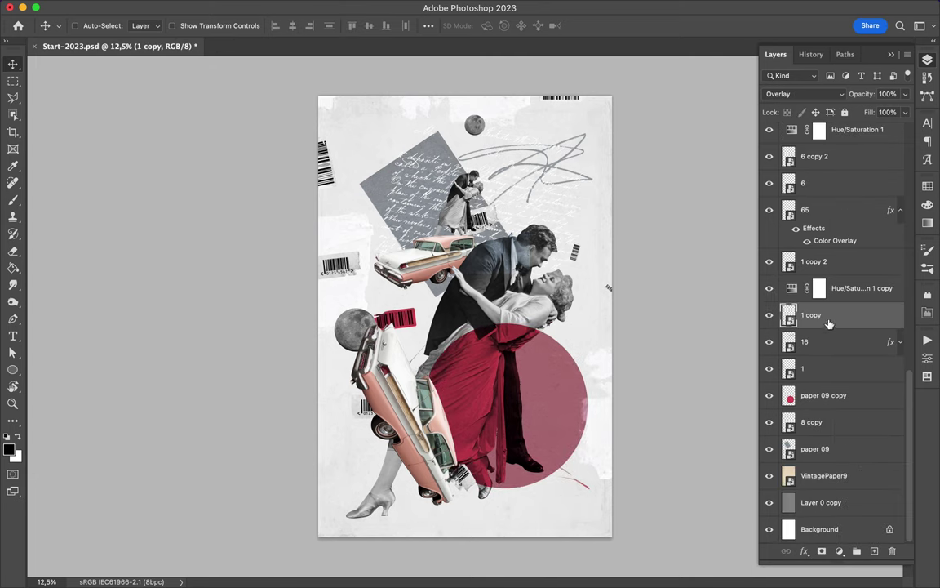
left_click_drag(829, 317, 829, 464)
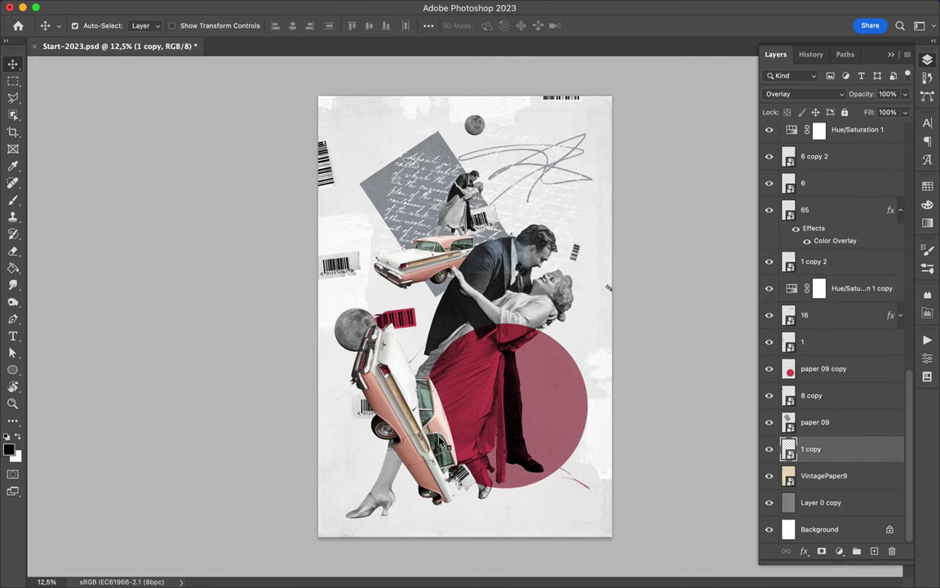
Rotate the lower pink car about -48° and stack layer 58 below 58 copy.
left_click(441, 441)
key("ctrl+t")
left_click_drag(339, 515, 327, 461)
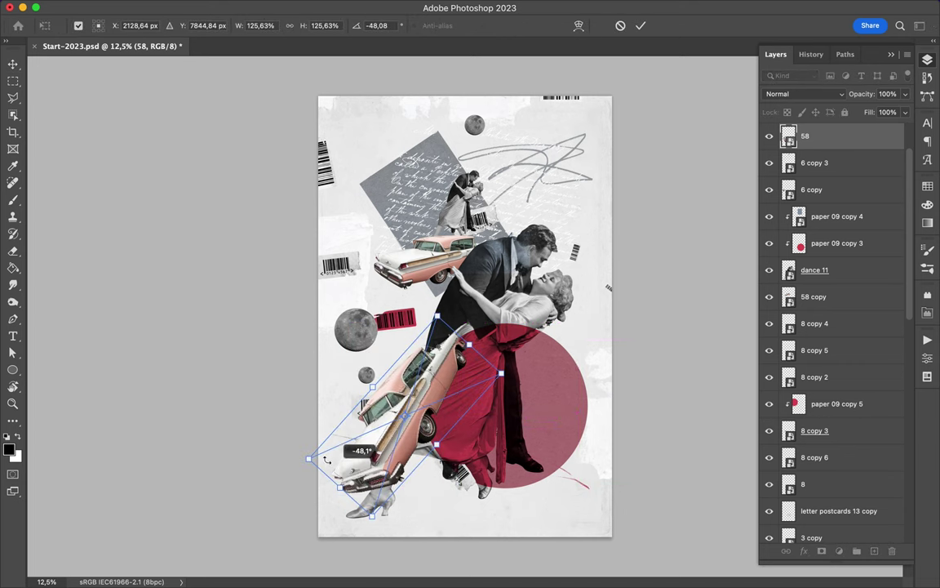
left_click_drag(808, 136, 829, 302)
mouse_move(402, 386)
left_mouse_down()
mouse_move(367, 343)
mouse_move(548, 404)
left_mouse_up()
Place the moon on the red circle.
left_click(367, 343, "ctrl")
left_click_drag(413, 133, 418, 104)
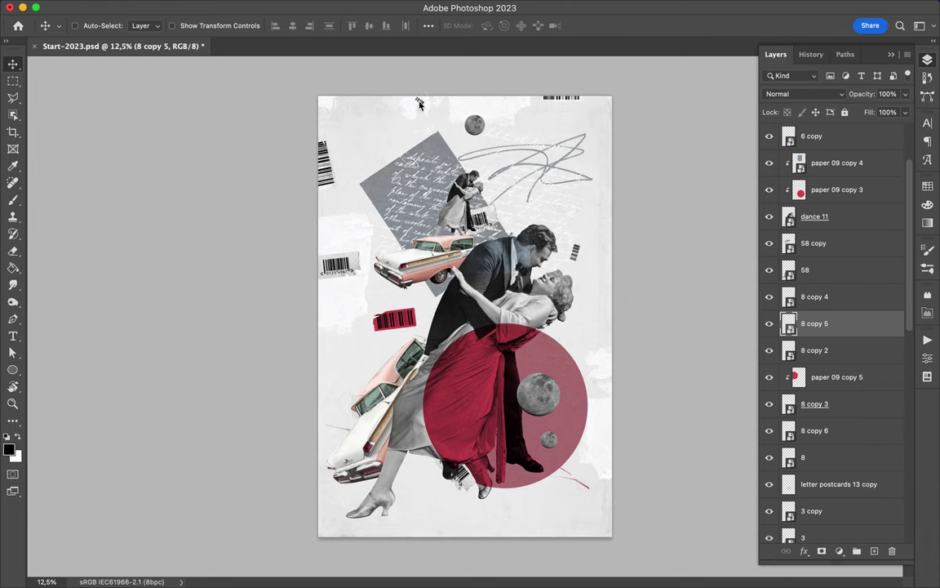
scroll(774, 170, "up", 3)
scroll(465, 317, "up", 5)
Change the footer number from 1300 to No. 1655 and the time to 07:05 am.
scroll(466, 317, "up", 2)
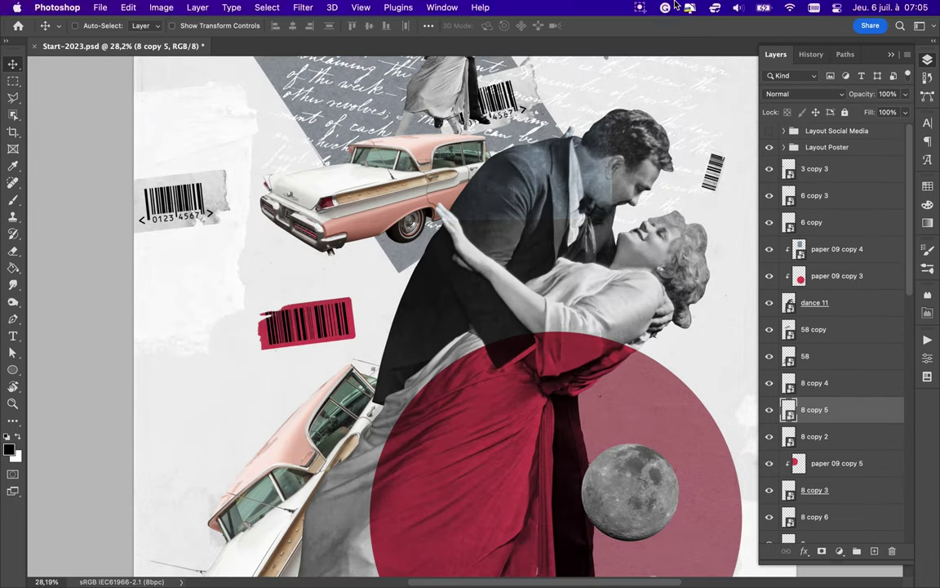
scroll(645, 286, "down", 5)
double_click(563, 549)
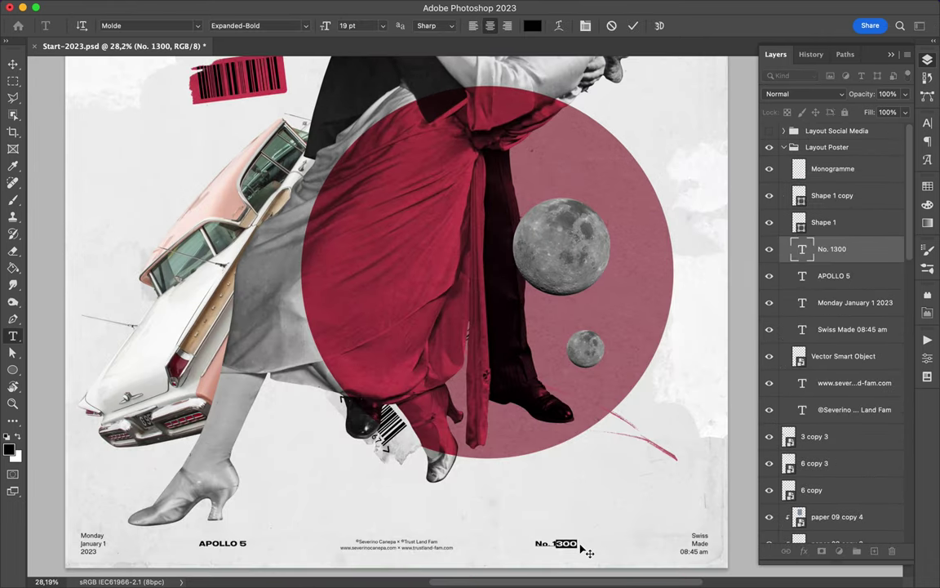
type("655")
left_click(690, 548)
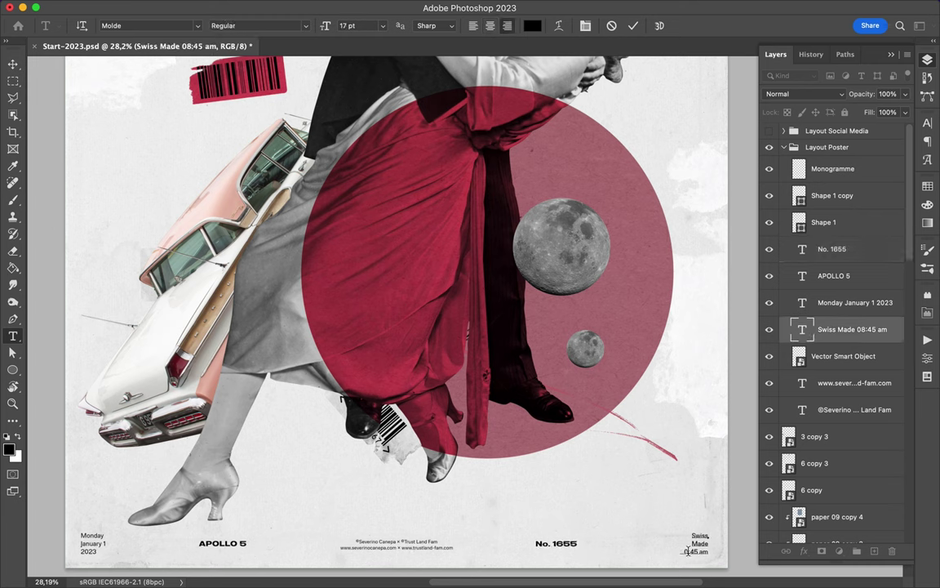
mouse_move(667, 6)
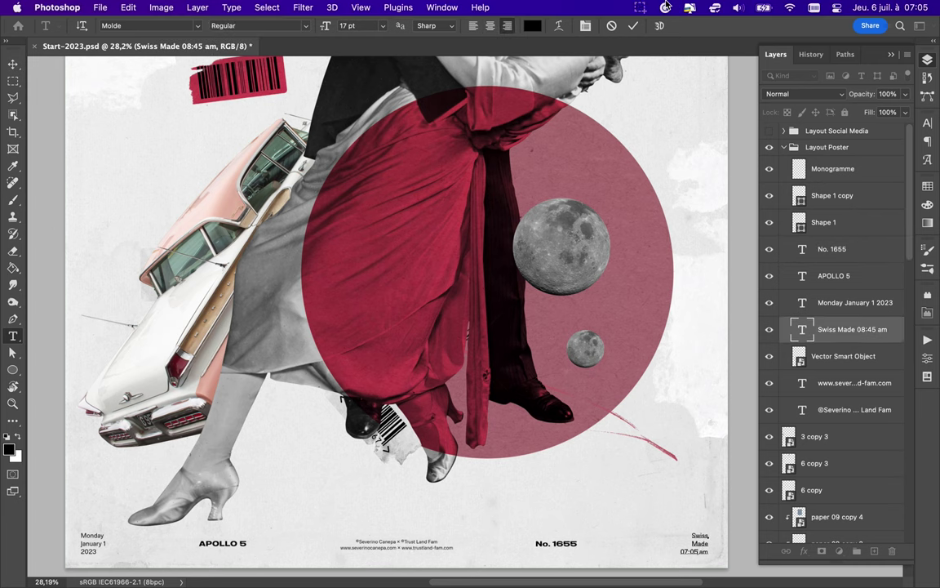
double_click(91, 534)
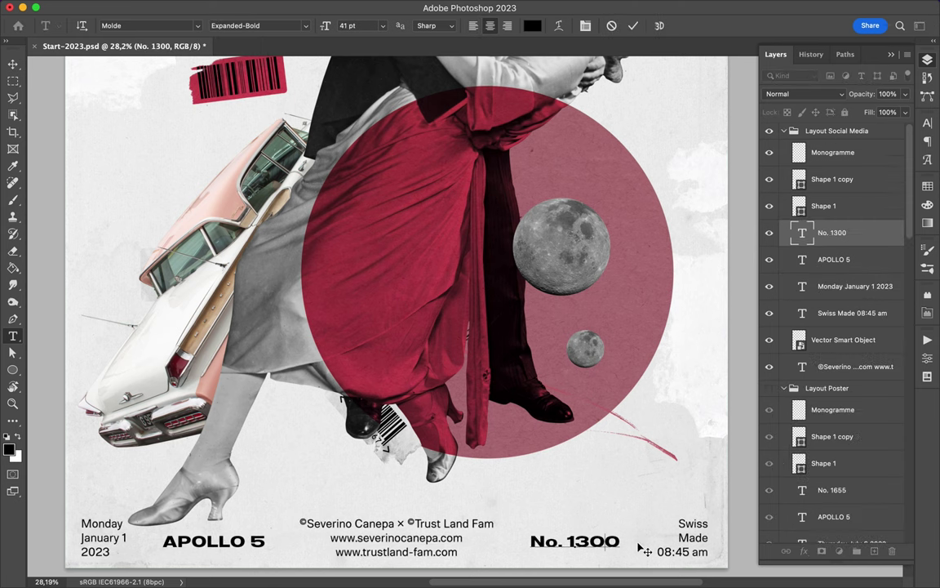
Set the footer date to Thursday July 6 2023 and move the dancing couple.
left_click(669, 551)
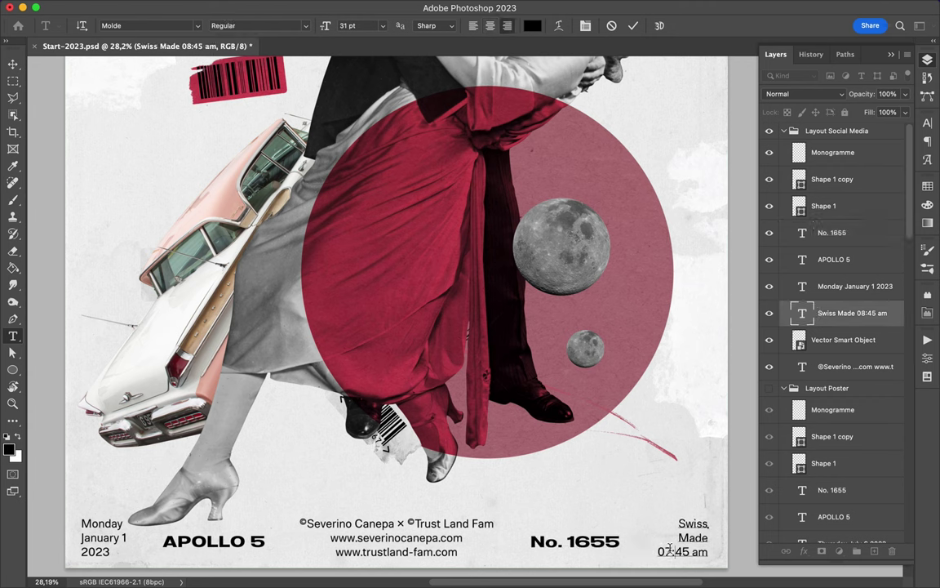
double_click(102, 523)
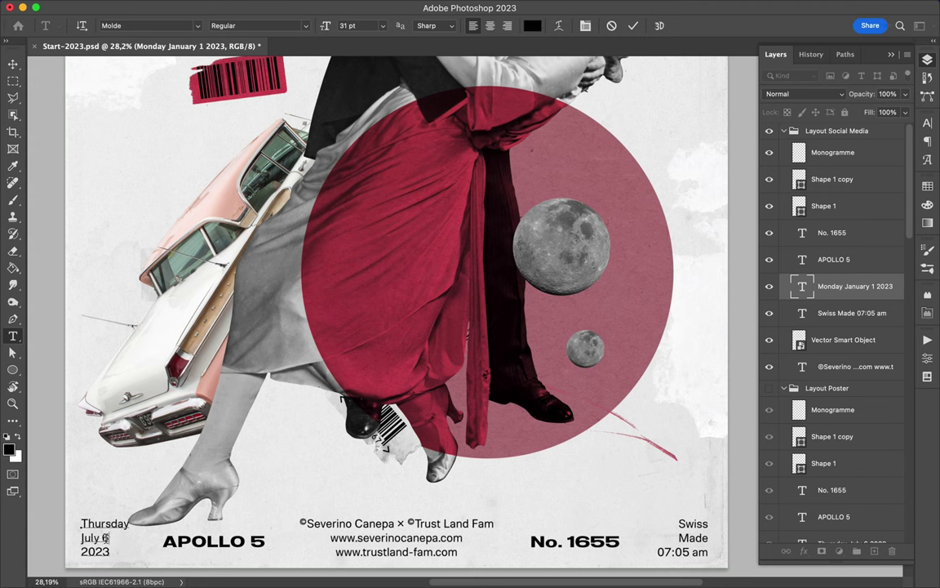
key("ctrl+Return")
key("v")
mouse_move(217, 356)
left_mouse_down()
mouse_move(254, 403)
mouse_move(261, 282)
left_mouse_up()
Fit the poster on screen and move the grey script paper down.
key("ctrl+0")
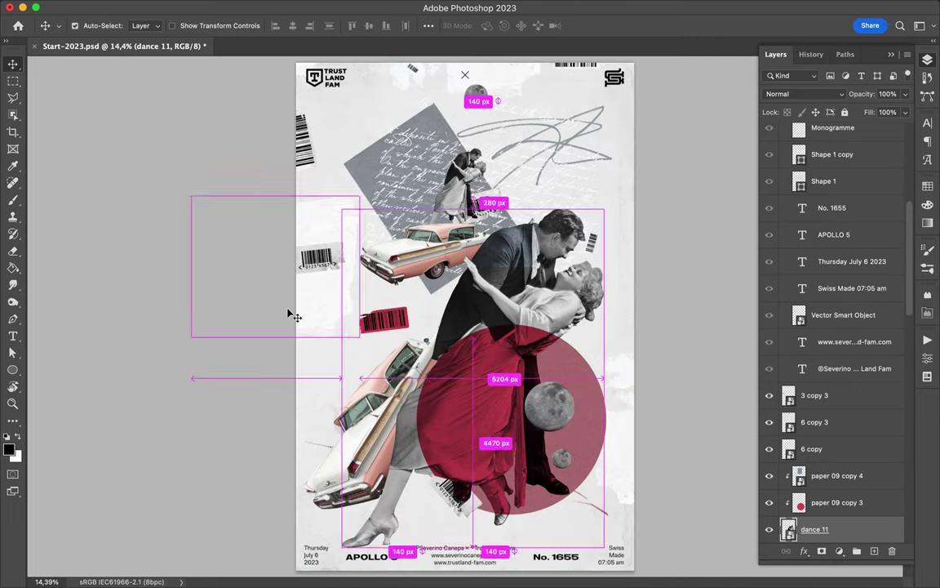
left_click(367, 163, "ctrl")
left_click_drag(367, 163, 380, 233)
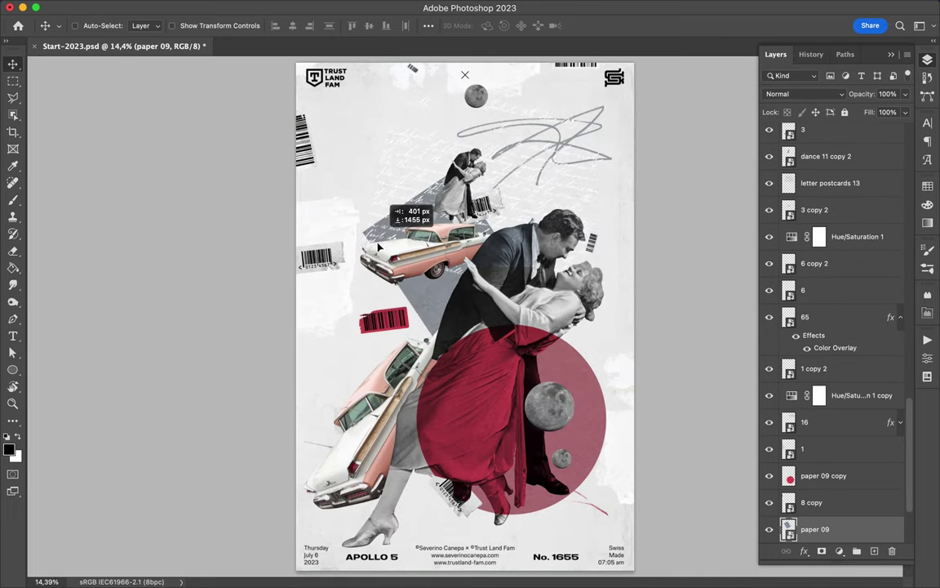
Set the texture overlay on the dancers to Hard Light.
left_click_drag(527, 243, 604, 239)
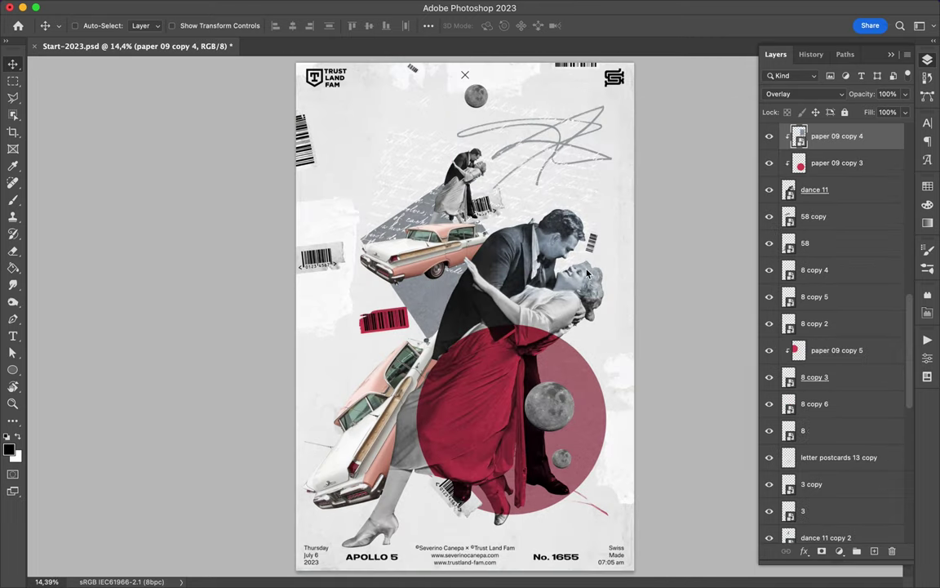
left_click(819, 93)
left_click(785, 119)
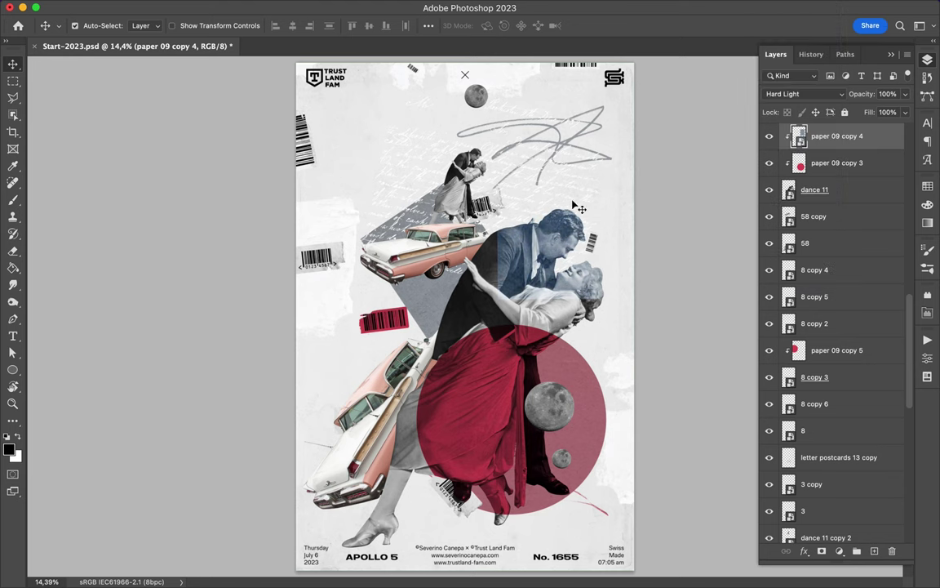
key("ctrl+t")
left_click_drag(506, 163, 571, 229)
key("Escape")
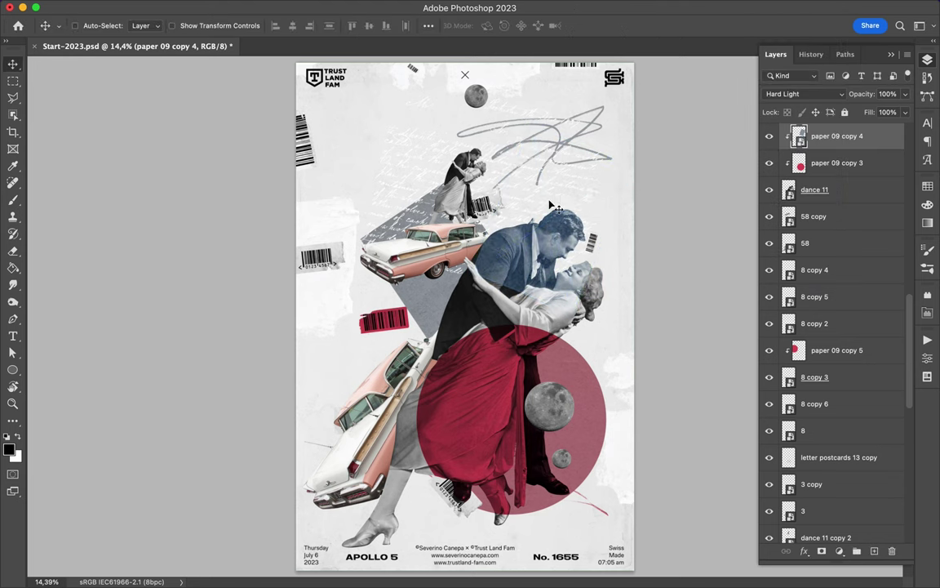
Move the red stroke lower-left and the red barcode layers up behind the man's head.
mouse_move(607, 515)
left_mouse_down()
mouse_move(563, 510)
mouse_move(539, 522)
mouse_move(500, 512)
left_mouse_up()
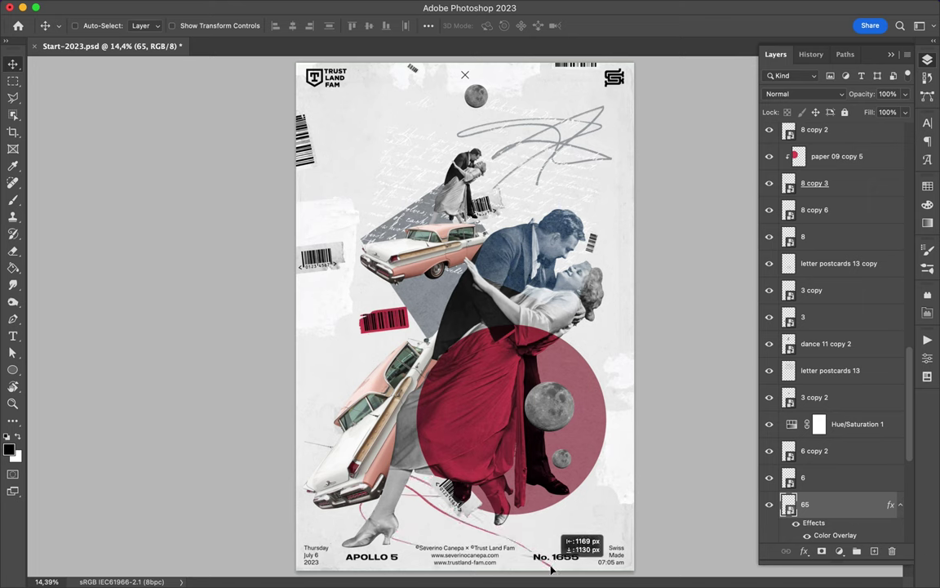
left_click_drag(412, 317, 377, 289)
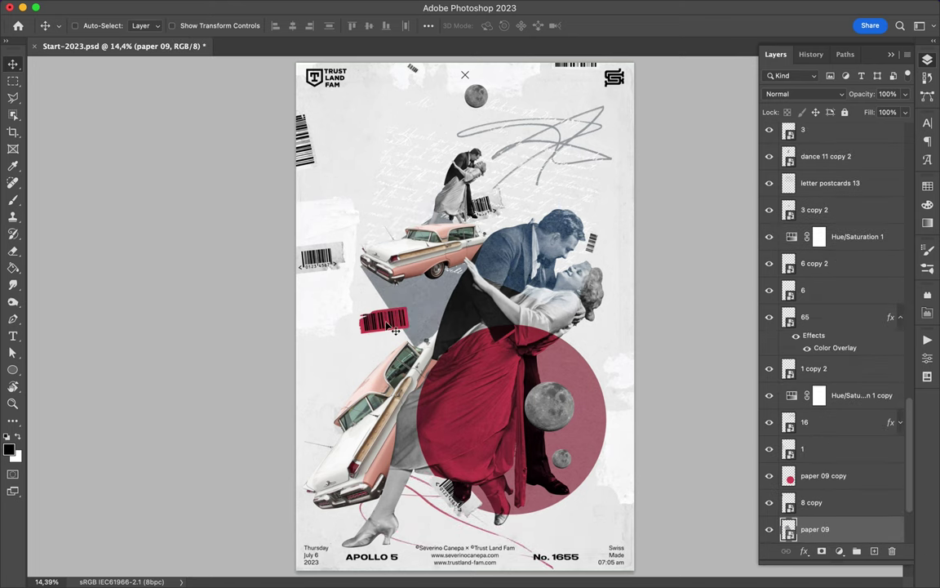
left_click(829, 135)
left_click(830, 163)
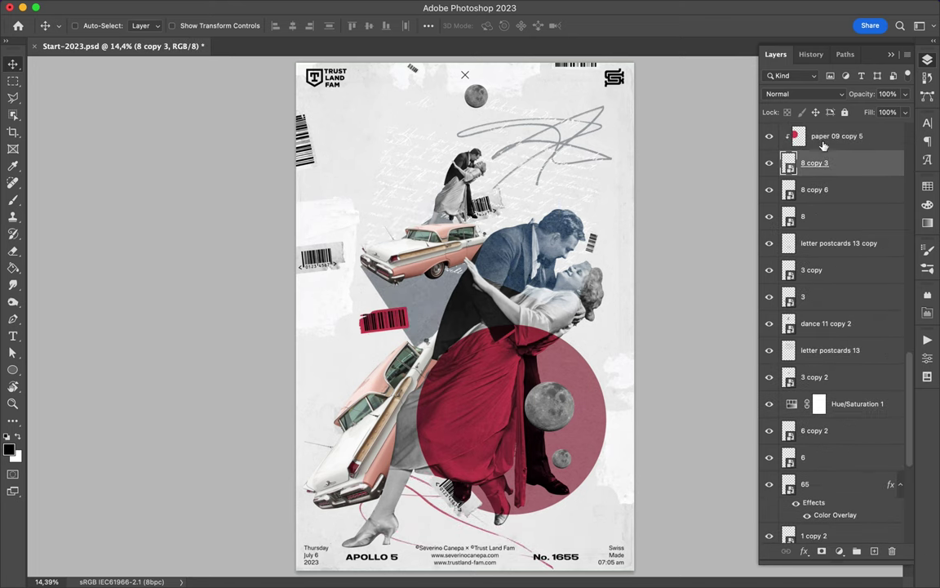
left_click(824, 137, "shift")
mouse_move(380, 316)
left_mouse_down()
mouse_move(515, 211)
mouse_move(534, 209)
mouse_move(437, 478)
left_mouse_up()
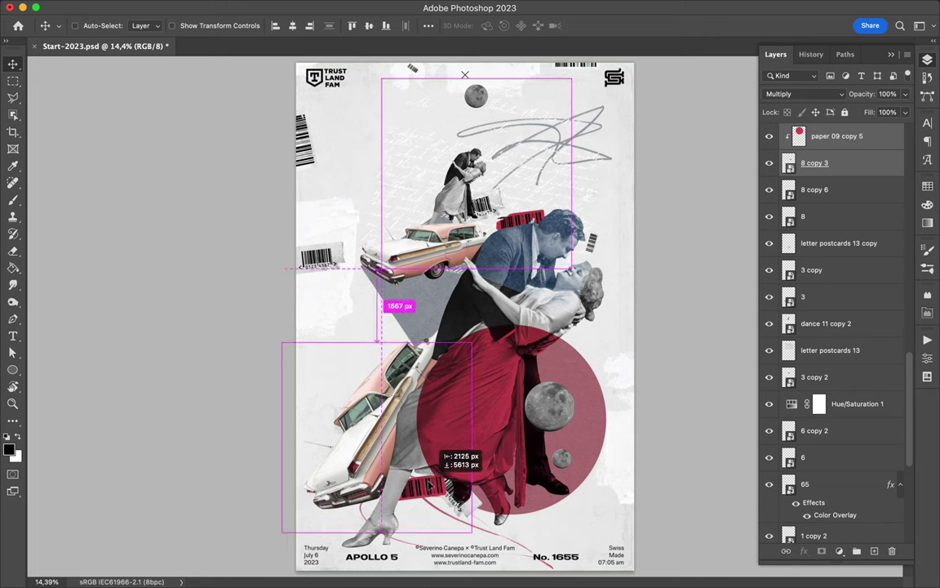
Move the paper texture layer lower in the layer stack.
left_click(836, 144)
scroll(832, 326, "down", 10)
left_click(787, 525)
mouse_move(787, 525)
left_mouse_down()
mouse_move(776, 112)
mouse_move(817, 260)
mouse_move(804, 140)
left_mouse_up()
Set paper 09 copy 2 to Multiply and reposition the barcodes around the red circle.
left_click(425, 488, "ctrl")
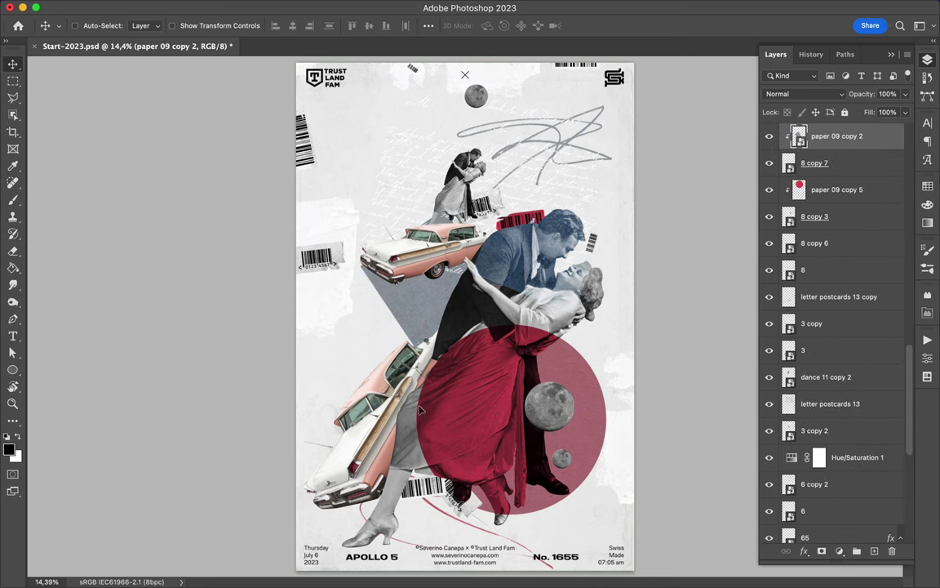
left_click(804, 94)
left_click(784, 136)
left_click(831, 164, "shift")
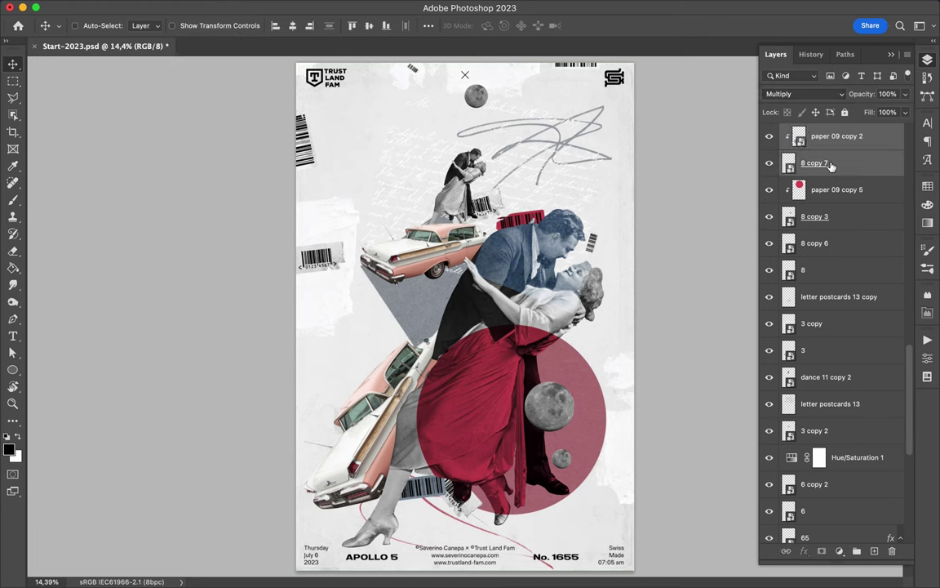
left_click_drag(418, 434, 494, 329)
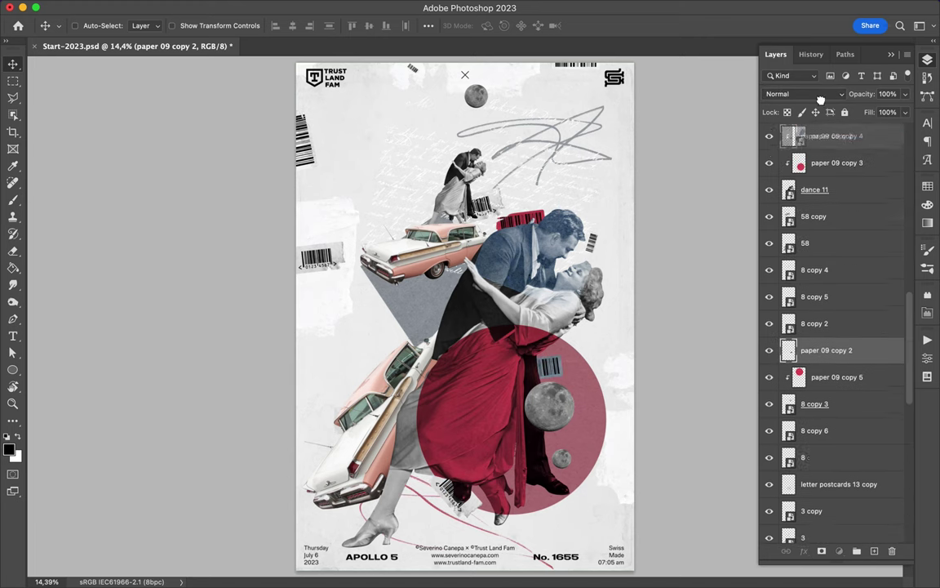
left_click_drag(821, 98, 818, 213)
mouse_move(544, 373)
left_mouse_down()
mouse_move(434, 434)
mouse_move(458, 439)
left_mouse_up()
left_click_drag(451, 498, 430, 482)
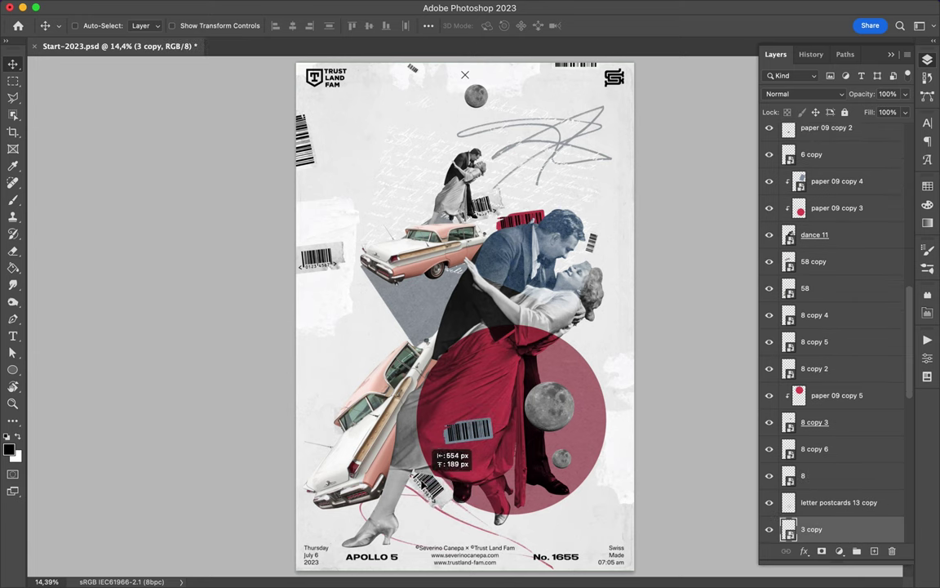
Blend the letter texture as Multiply, then enlarge and tilt it slightly.
left_click_drag(410, 206, 412, 350)
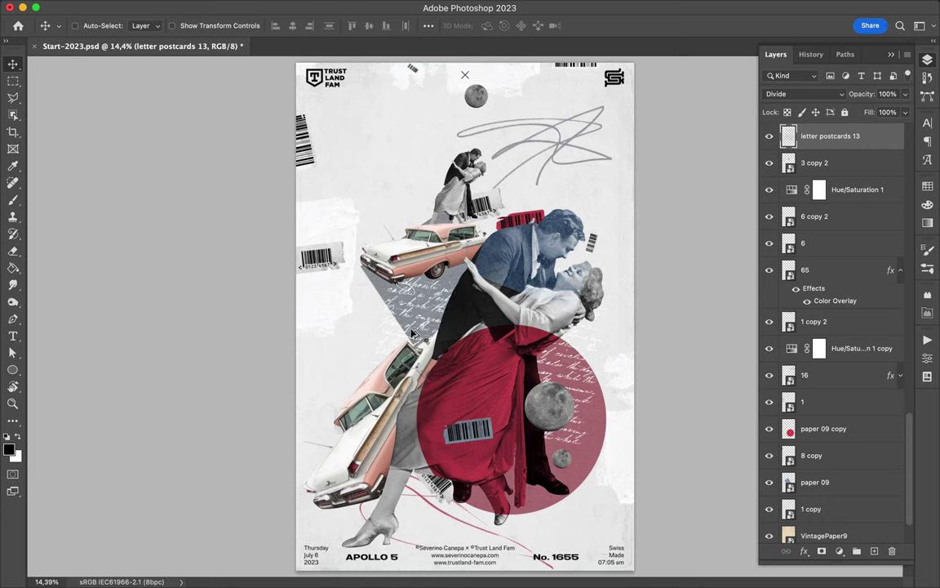
mouse_move(373, 290)
left_mouse_down()
mouse_move(384, 228)
mouse_move(363, 208)
left_mouse_up()
left_click(804, 94)
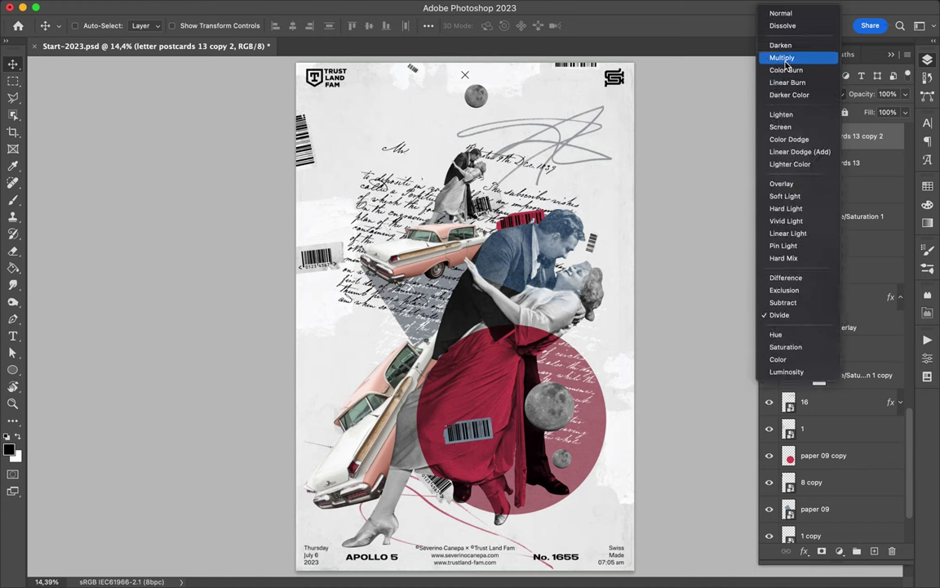
left_click(788, 57)
key("ctrl+t")
left_click_drag(575, 335, 609, 353)
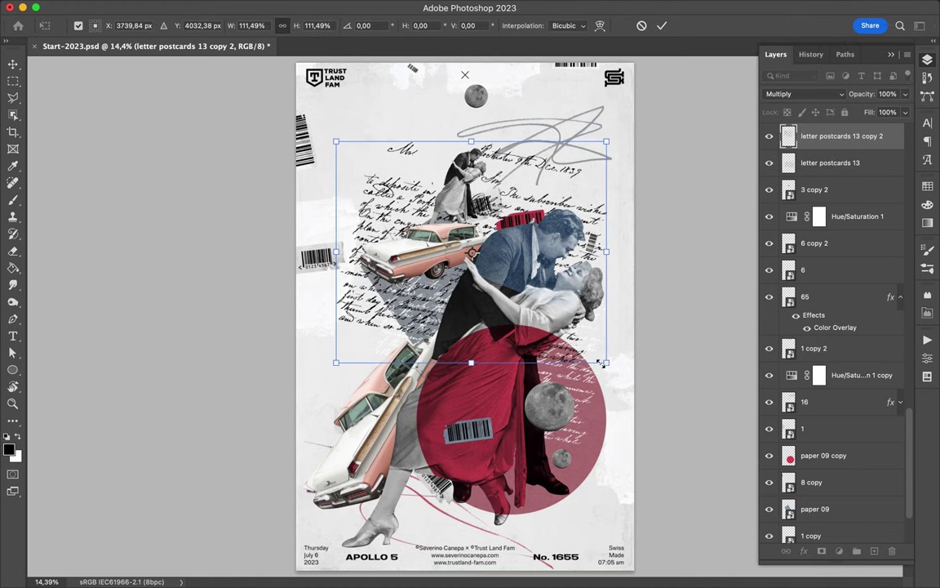
left_click_drag(382, 139, 365, 186)
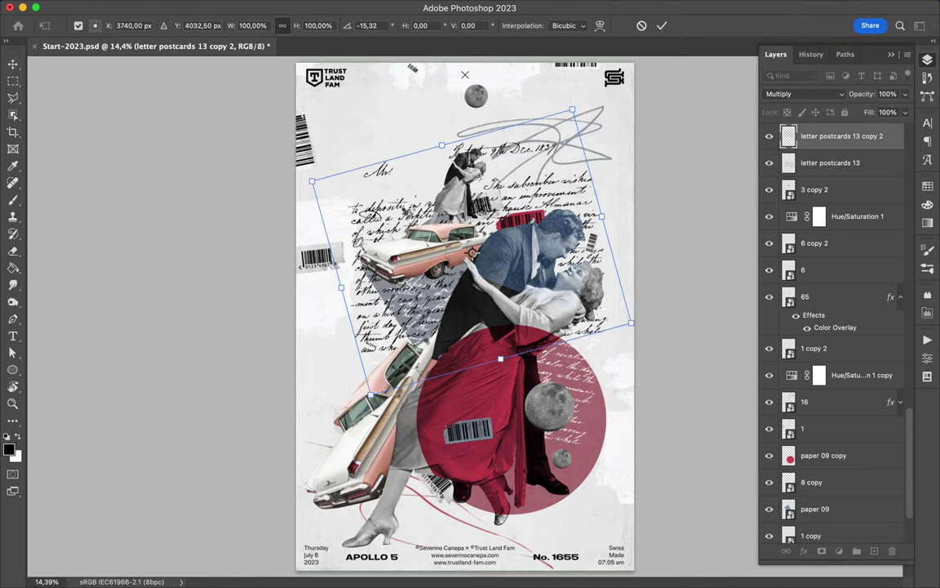
key("Return")
Move the letter texture to the lower left in Hard Light and shift the torn paper up-right.
left_click_drag(376, 282, 308, 459)
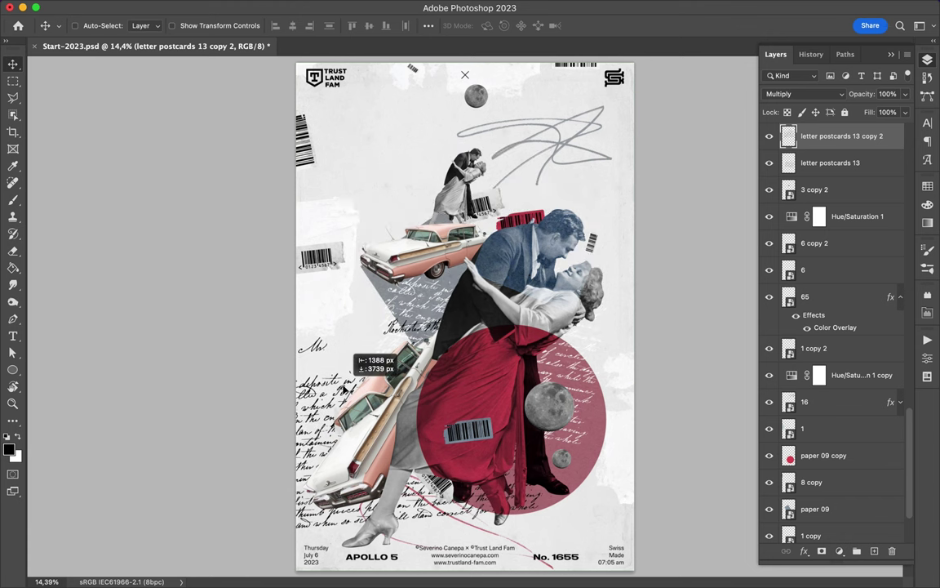
left_click(804, 94)
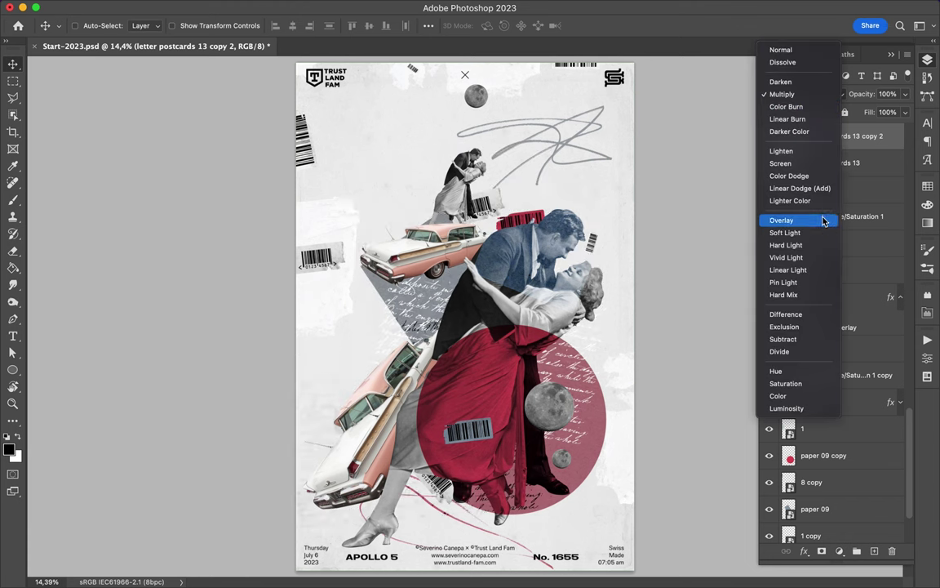
left_click(826, 249)
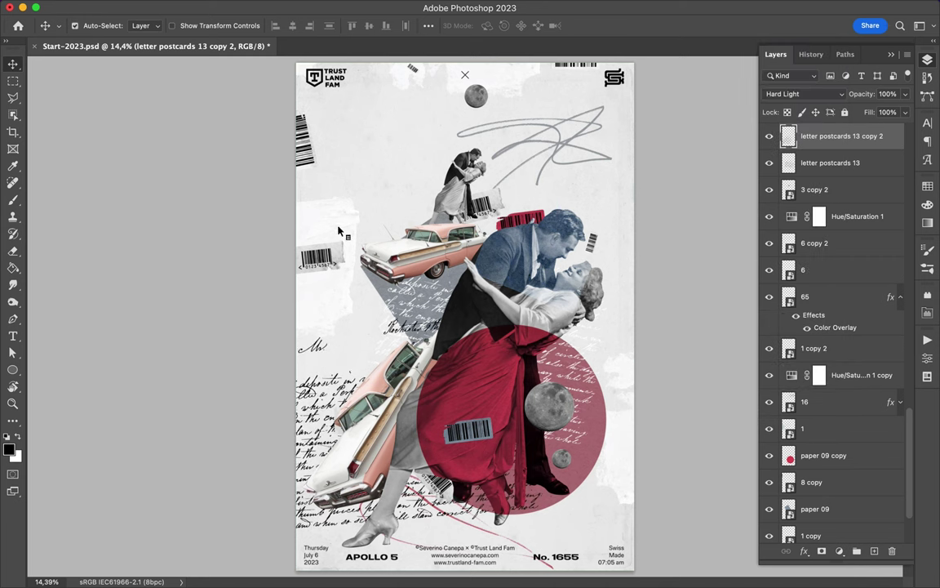
left_click_drag(339, 231, 418, 161)
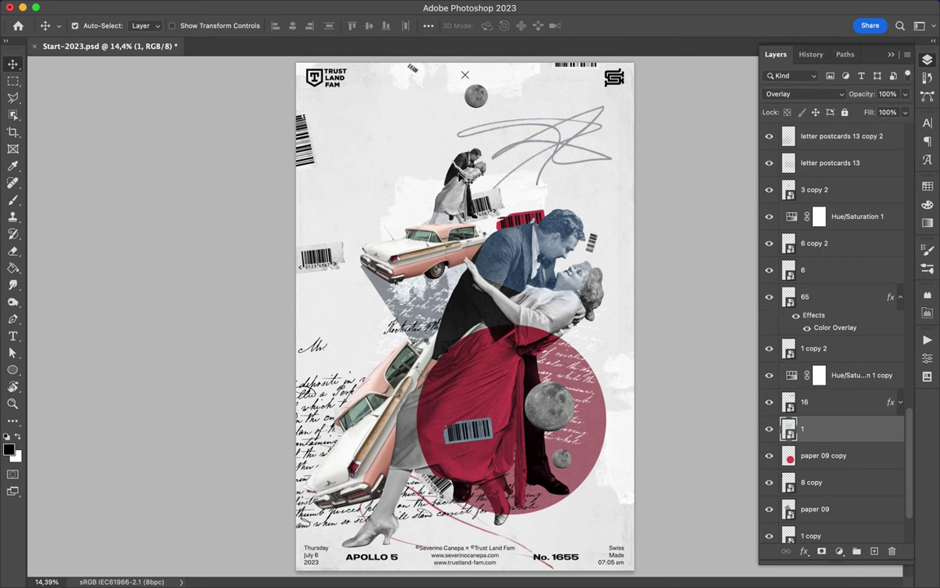
Rotate the torn-paper texture 90 degrees and nudge it near the small couple.
key("ctrl+t")
left_click_drag(339, 133, 559, 122)
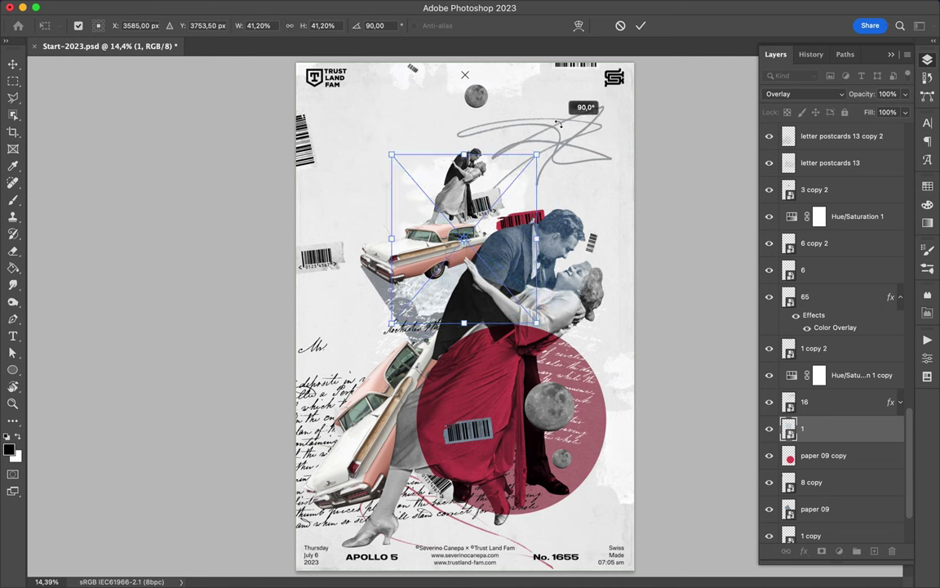
key("Return")
scroll(833, 408, "down", 3)
left_click_drag(817, 342, 816, 462)
mouse_move(510, 200)
left_mouse_down()
mouse_move(473, 191)
mouse_move(588, 200)
left_mouse_up()
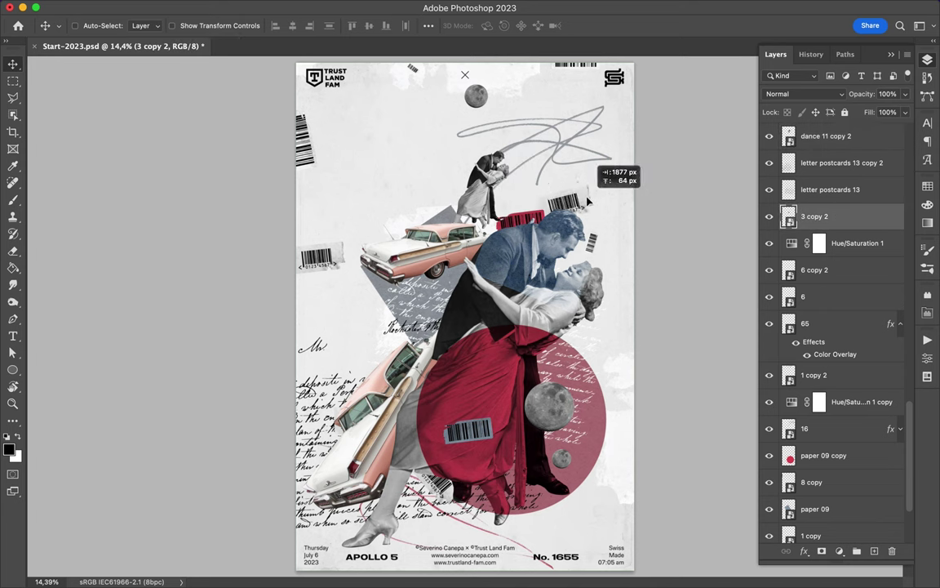
Move the small vertical barcode up and the moon up and to the right.
left_click_drag(592, 241, 604, 218)
left_click_drag(477, 107, 554, 124)
left_click_drag(488, 196, 423, 198, "alt")
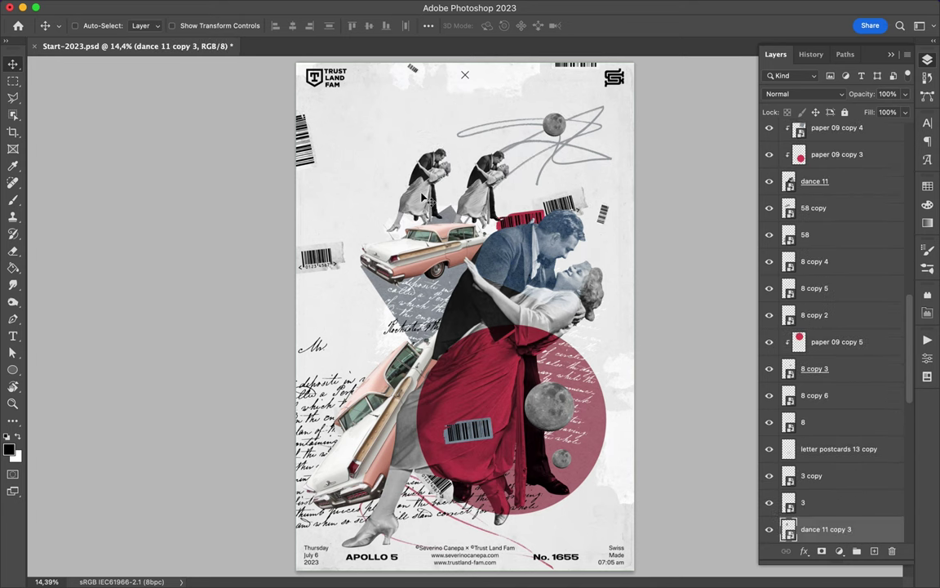
key("super+z")
Duplicate the dancing couple, flip the copy horizontally, and shrink it.
left_click_drag(482, 306, 412, 236, "alt")
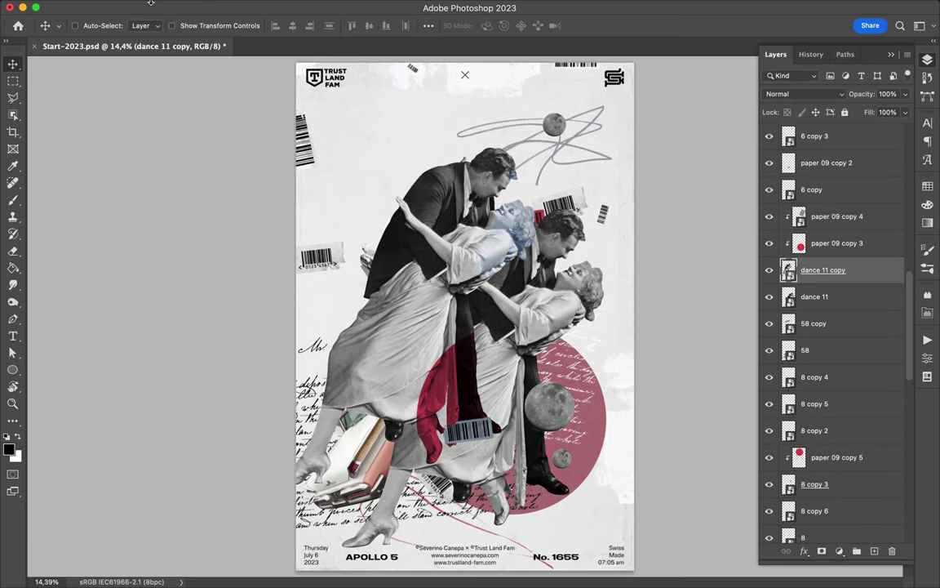
left_click(161, 8)
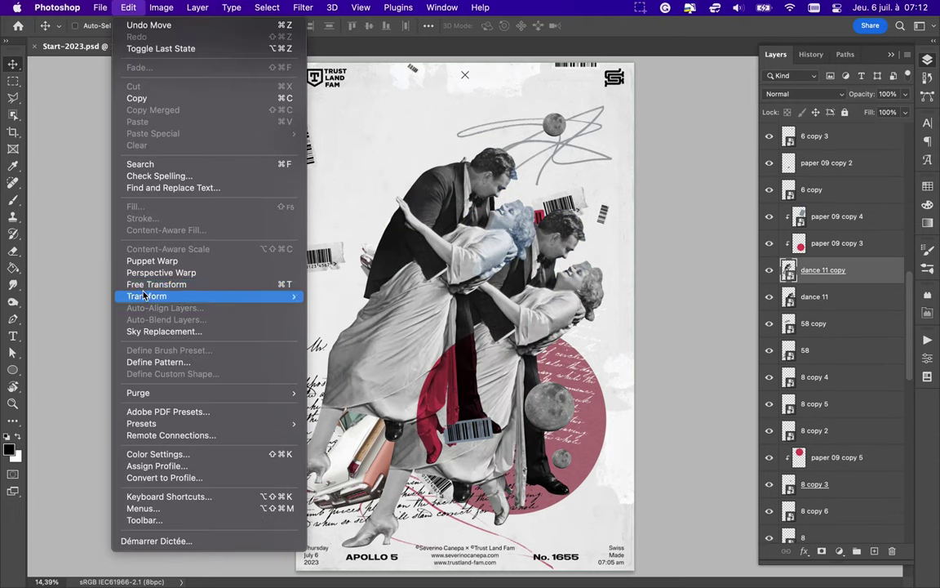
mouse_move(147, 296)
left_click(353, 550)
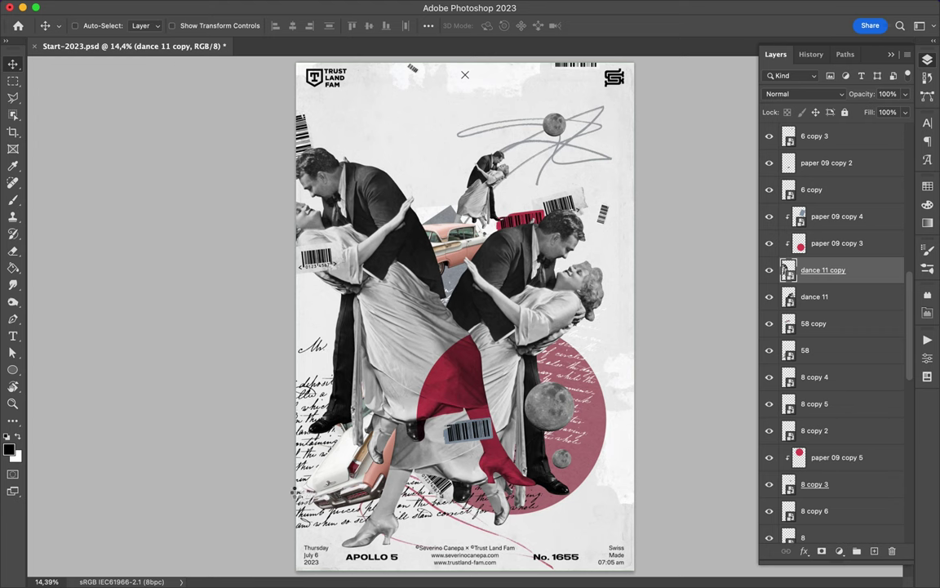
key("super+t")
left_click_drag(272, 482, 398, 324)
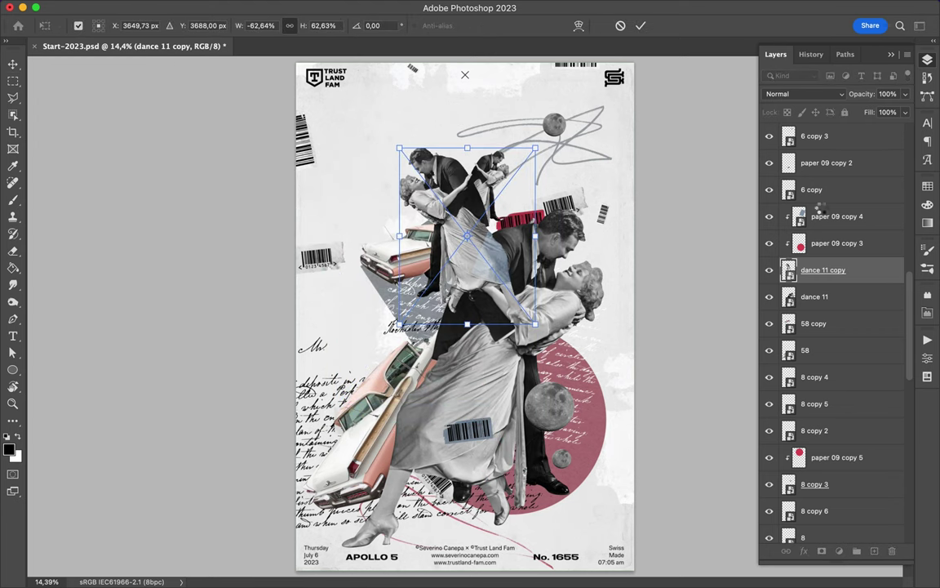
key("Return")
Position the small mirrored couple at the upper left, stacked behind the car.
left_click_drag(823, 269, 823, 205)
left_click_drag(474, 270, 414, 241)
left_click_drag(735, 215, 734, 445)
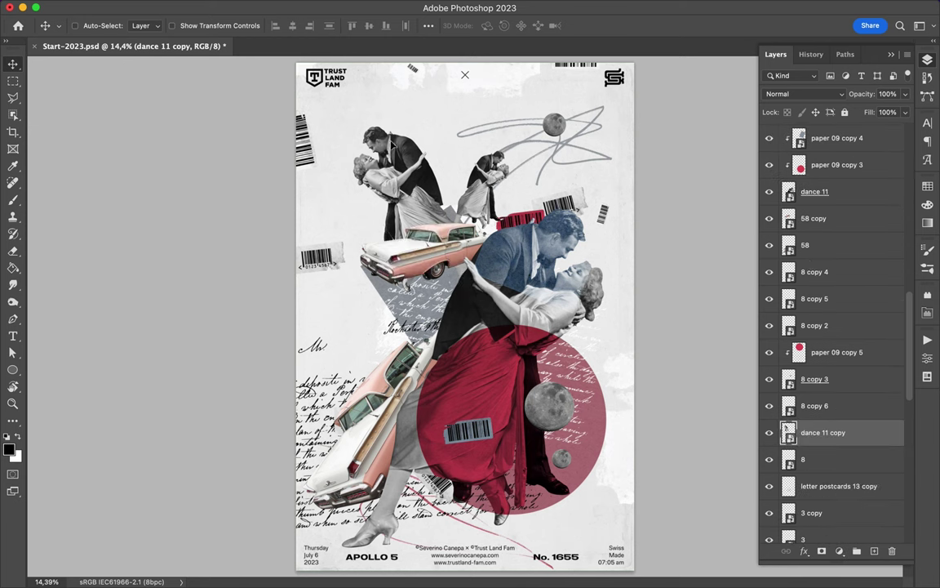
left_click_drag(418, 173, 412, 156)
Duplicate the small couple to the right and scale down the upper-left couple.
left_click_drag(458, 201, 497, 213, "alt")
left_click(384, 193, "ctrl")
key("ctrl+t")
left_click_drag(342, 64, 352, 111)
key("Return")
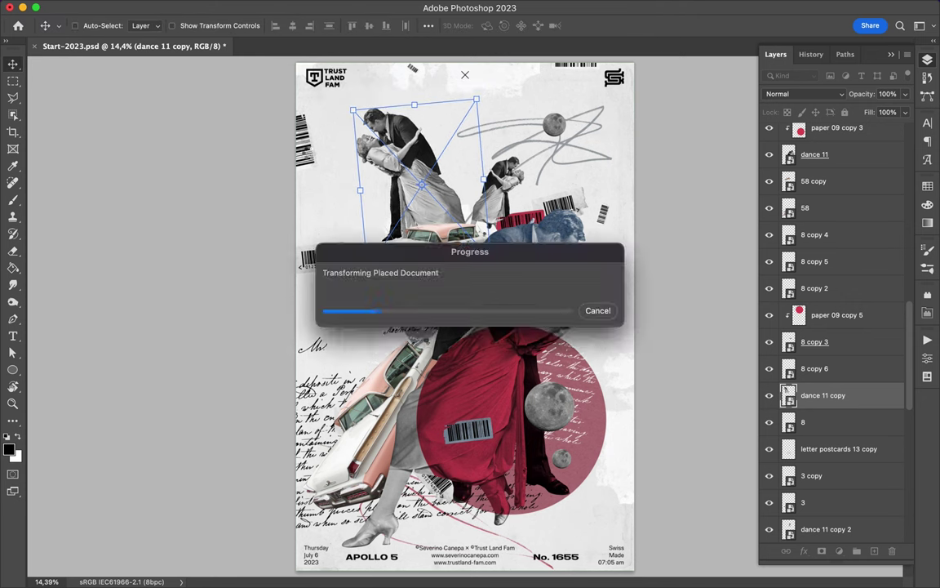
Place barcodes behind the upper couple, on the pink car, and a rotated copy on the lower car.
left_click_drag(315, 155, 387, 235)
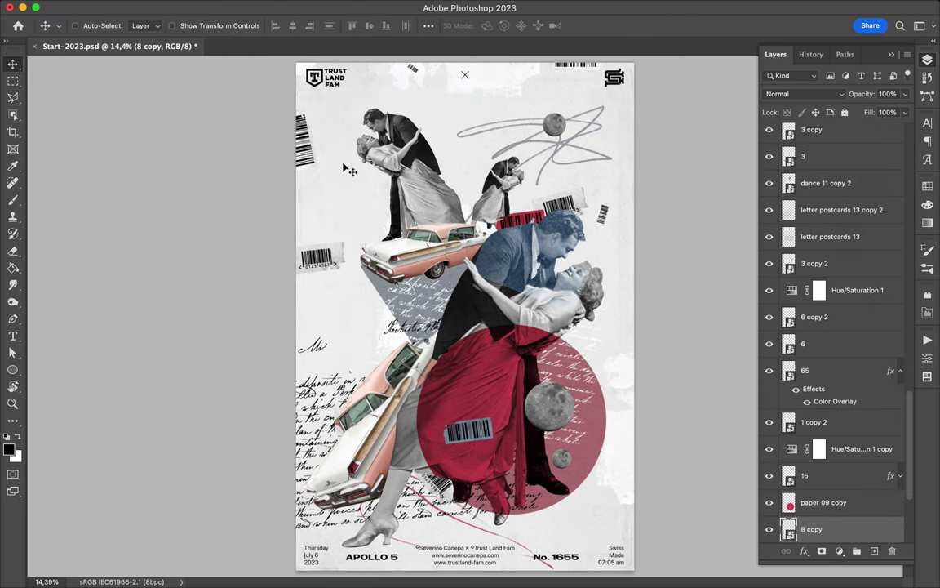
left_click_drag(443, 277, 571, 281)
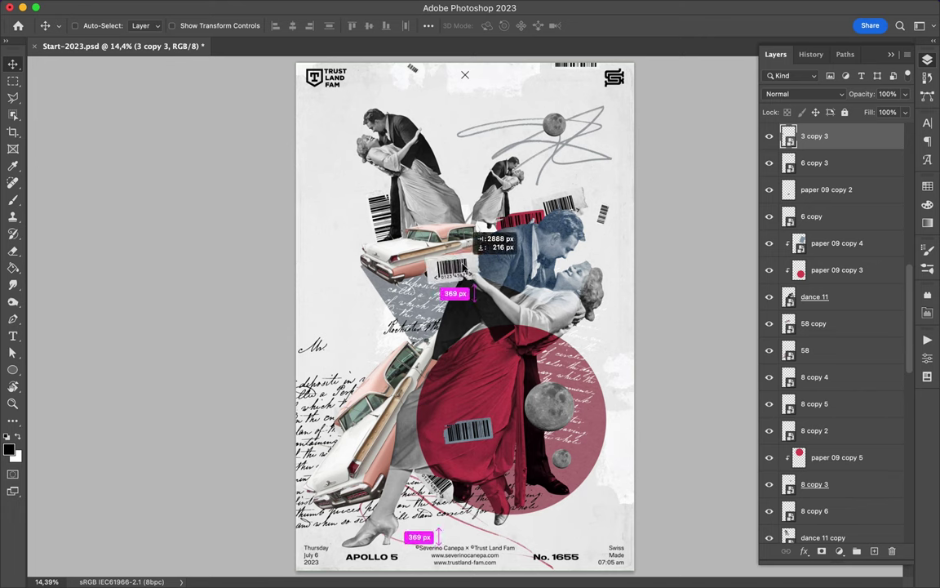
left_click_drag(815, 137, 812, 308)
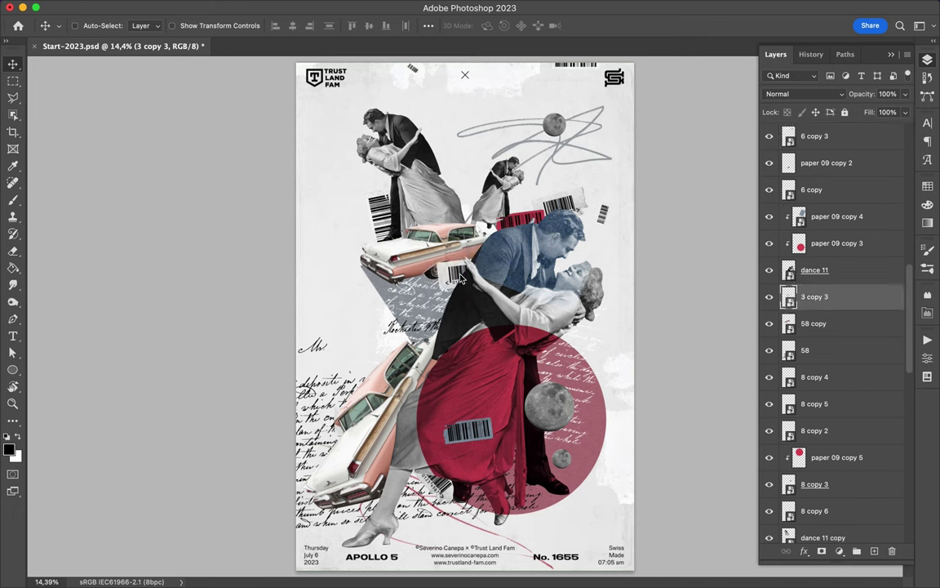
left_click_drag(449, 271, 371, 488, "alt")
key("ctrl+t")
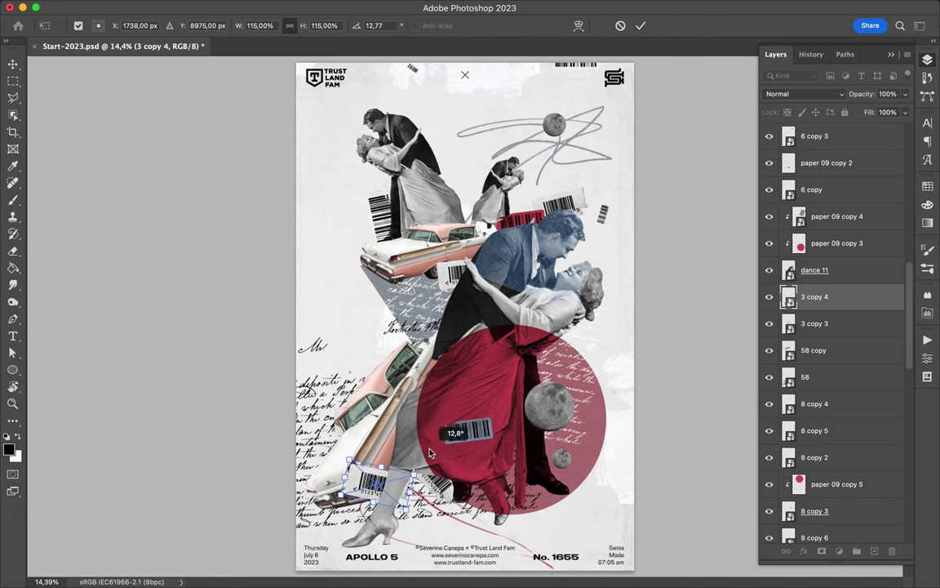
key("Return")
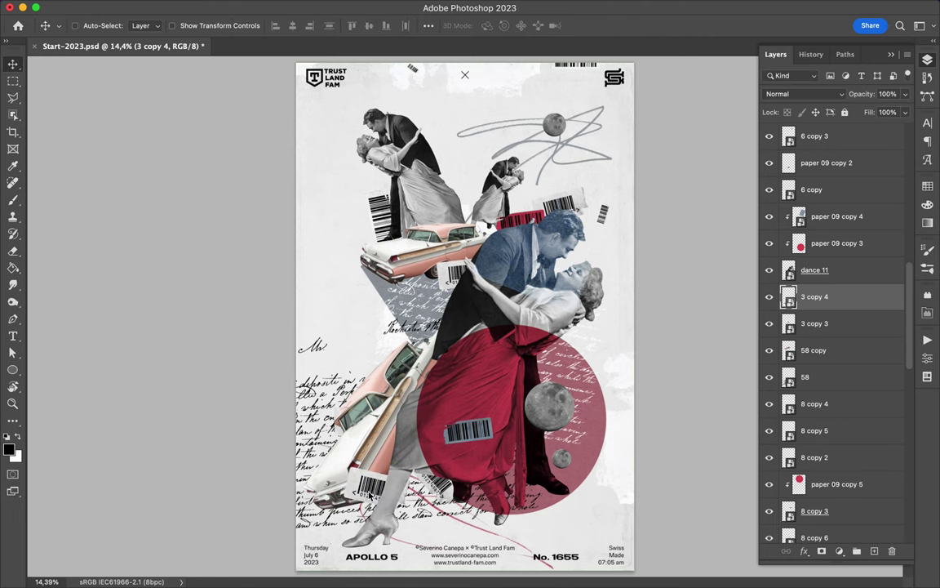
Rotate the upper-left barcode.
left_click(375, 214, "ctrl")
key("ctrl+t")
left_click_drag(351, 187, 297, 172)
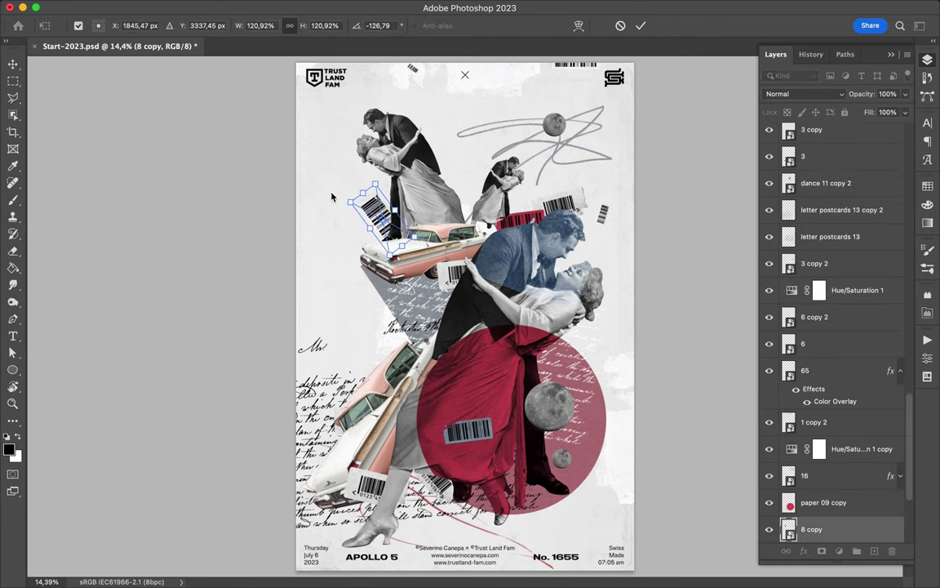
key("Return")
Move and shrink the top barcode near the dancers, then place and rotate a small barcode copy.
mouse_move(564, 67)
left_mouse_down()
mouse_move(457, 147)
mouse_move(438, 147)
mouse_move(437, 127)
left_mouse_up()
key("ctrl+t")
key("Return")
mouse_move(412, 68)
left_mouse_down()
mouse_move(396, 105)
mouse_move(580, 341)
left_mouse_up()
key("ctrl+t")
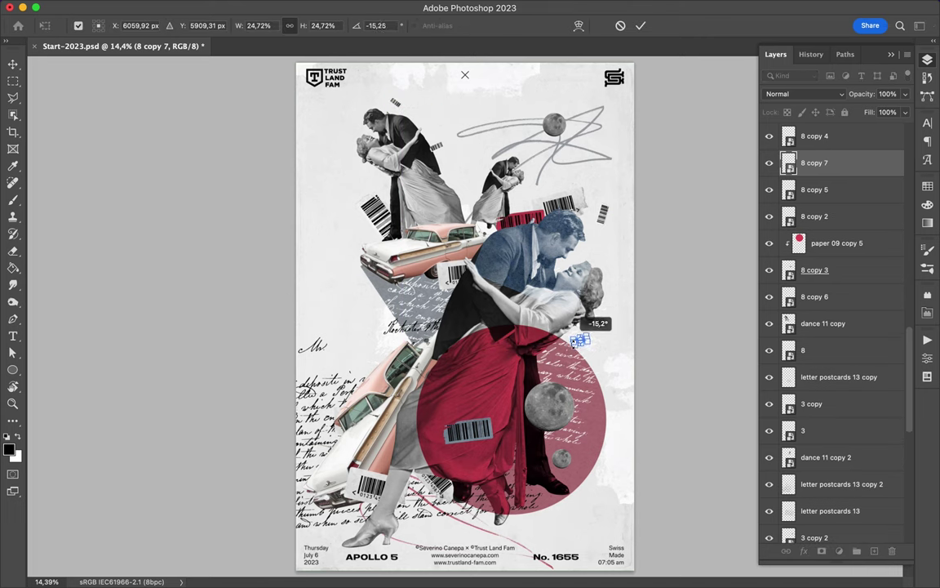
key("Return")
Save the poster, view it full screen, and shift the letter texture up and right.
key("ctrl+s")
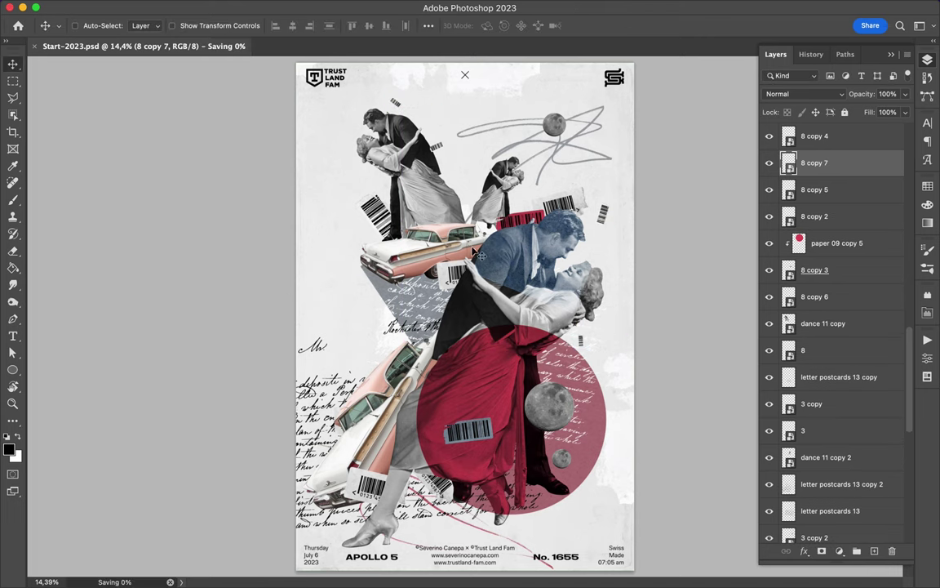
key("f")
key("f")
left_click_drag(328, 376, 362, 347)
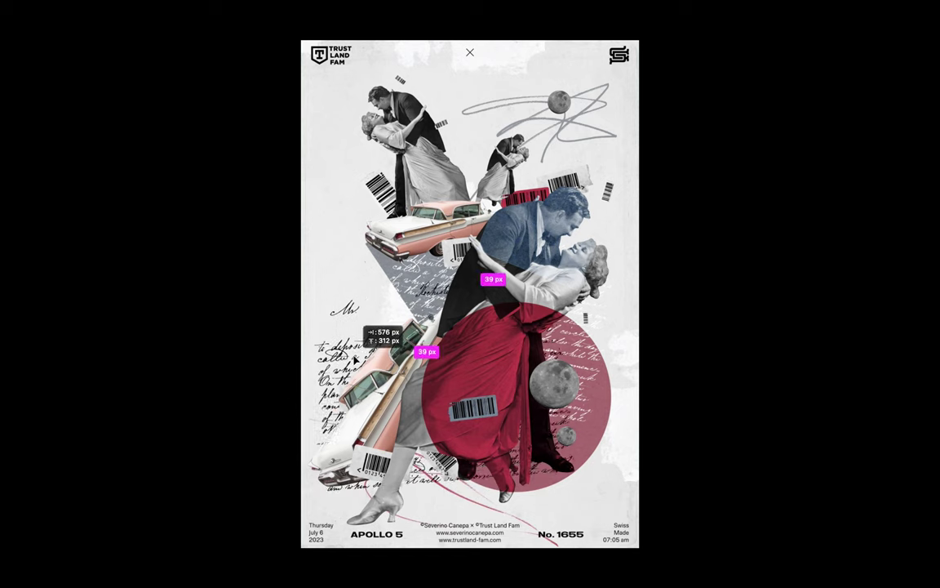